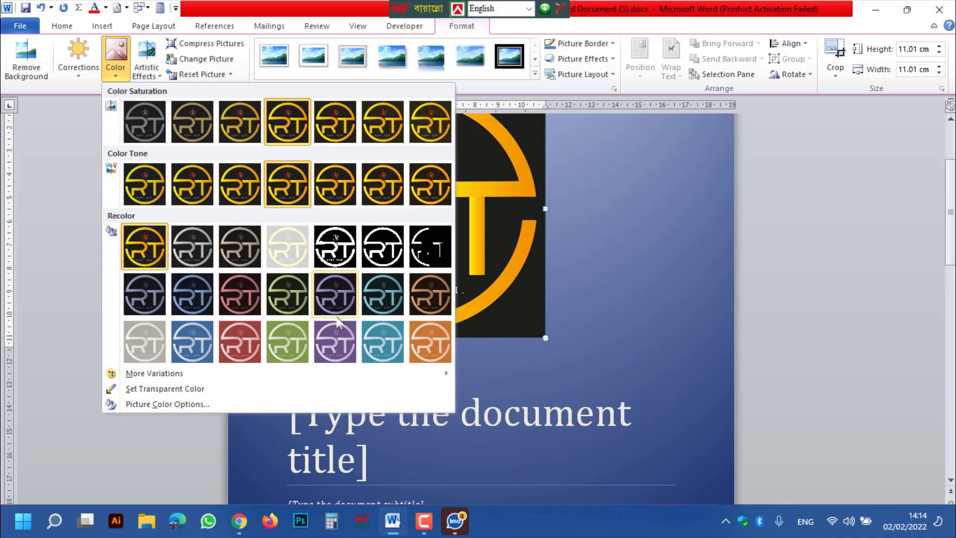
# Step: Recolor the logo picture with the light aqua variation and apply the soft-edged rectangle picture style
pyautogui.click(387, 353)
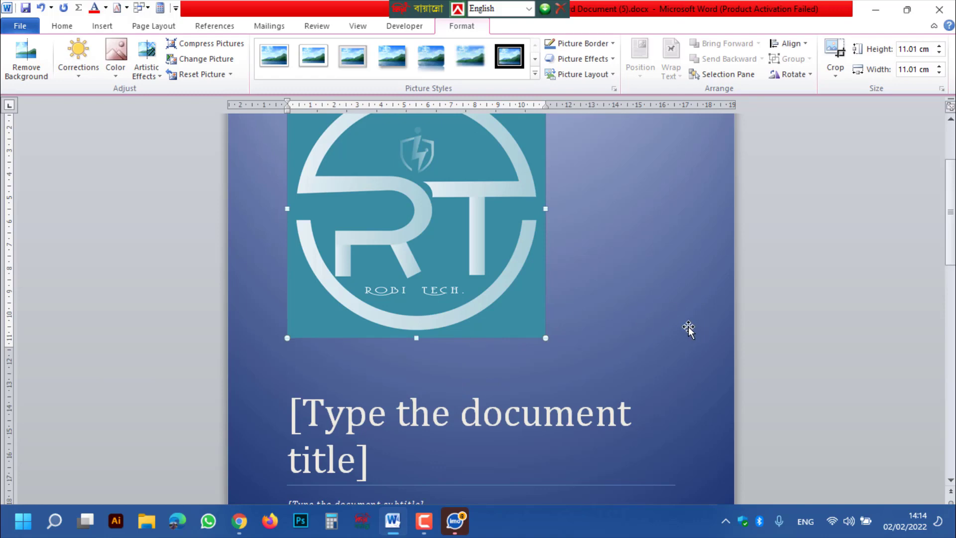
pyautogui.scroll(2, 688, 329)
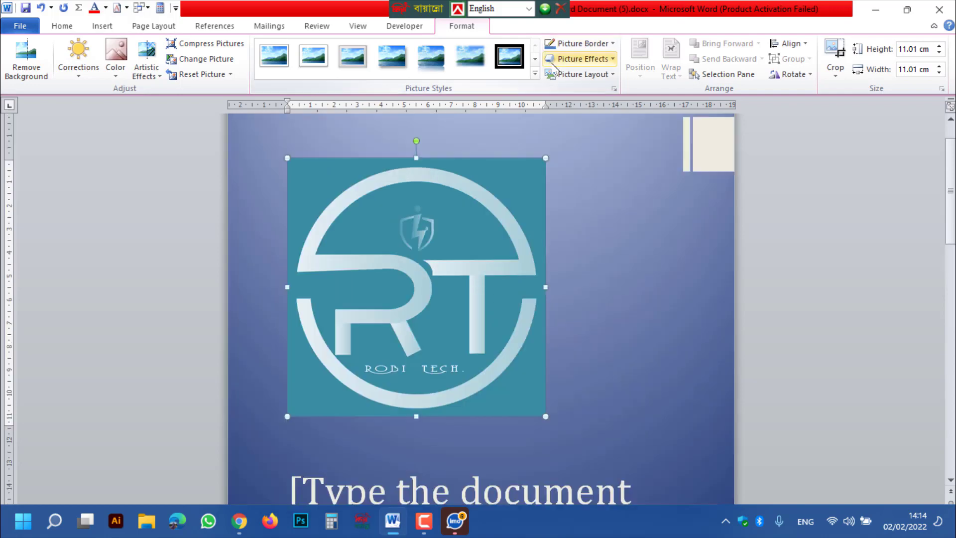
pyautogui.click(535, 74)
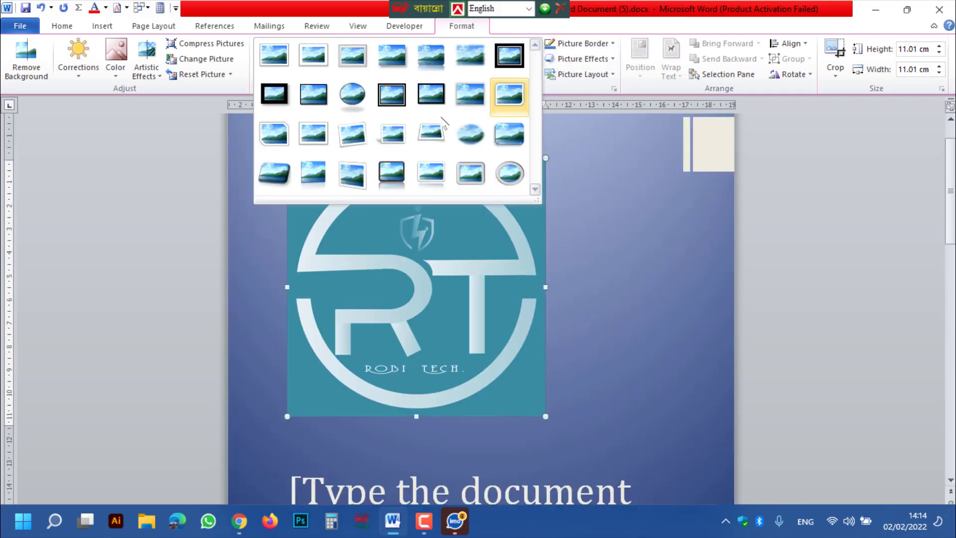
pyautogui.click(465, 64)
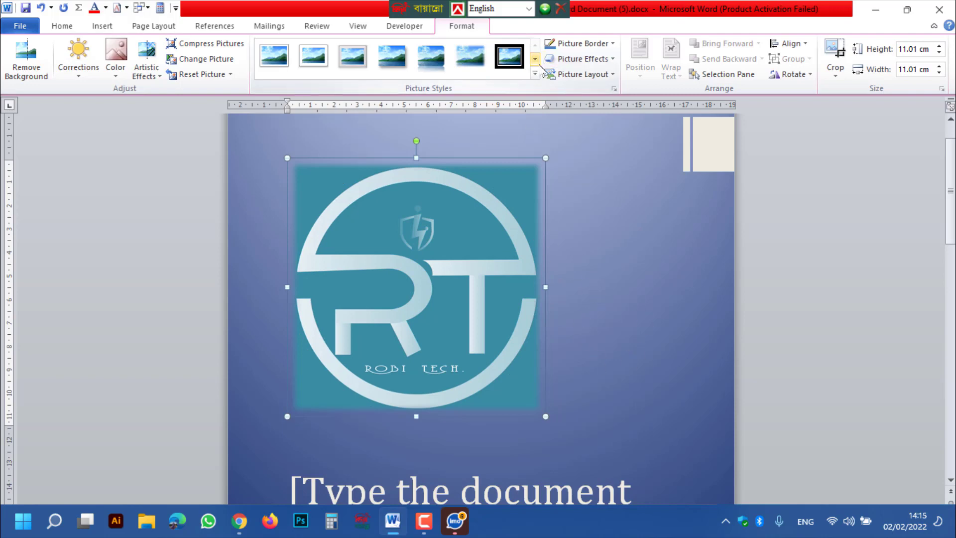
# Step: Change the logo picture's style to the soft-edged oval and deselect the picture
pyautogui.click(535, 74)
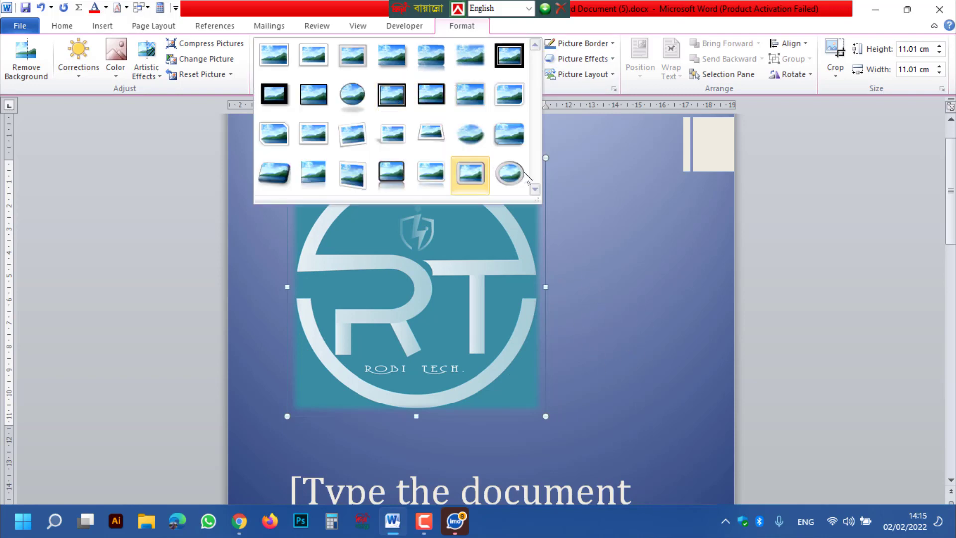
pyautogui.click(470, 136)
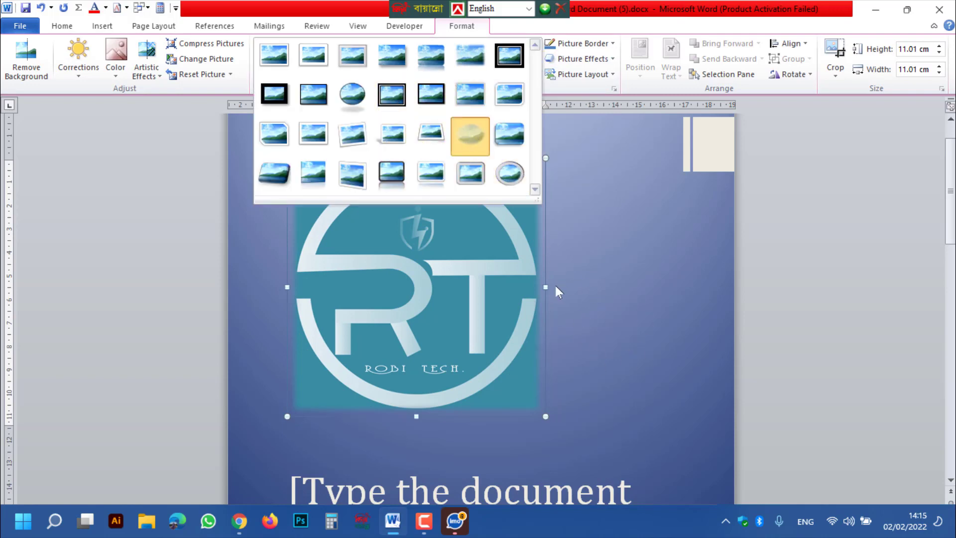
pyautogui.click(818, 304)
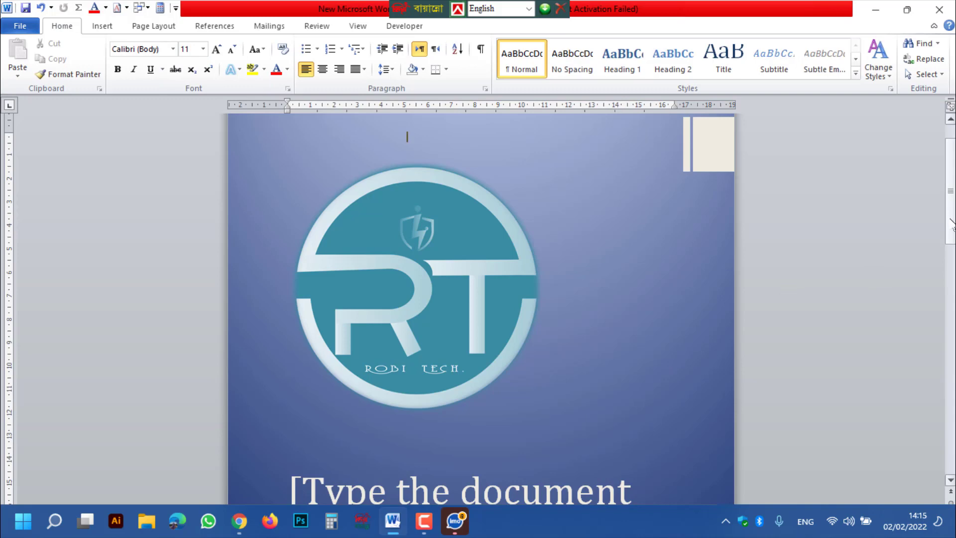
pyautogui.moveTo(950, 224); pyautogui.dragTo(951, 239)
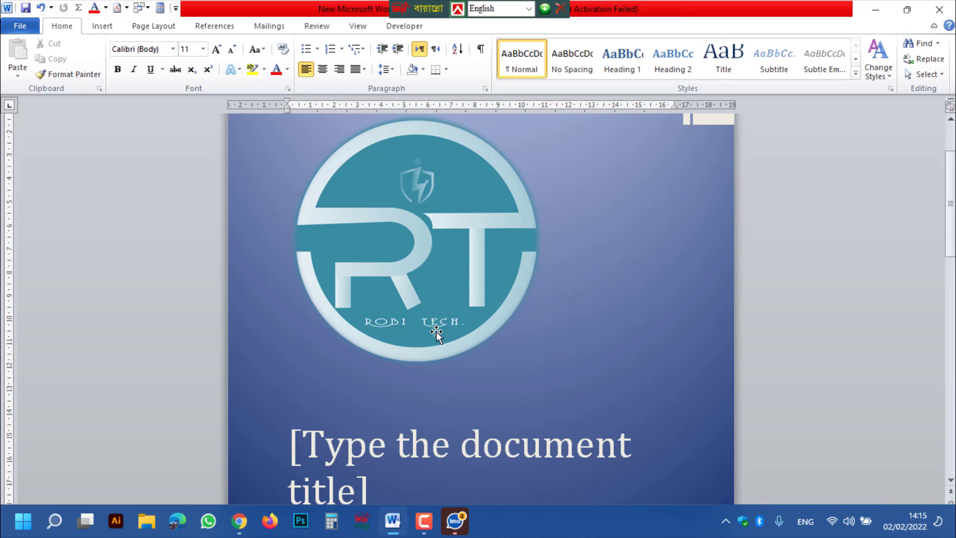
pyautogui.scroll(3, 864, 243)
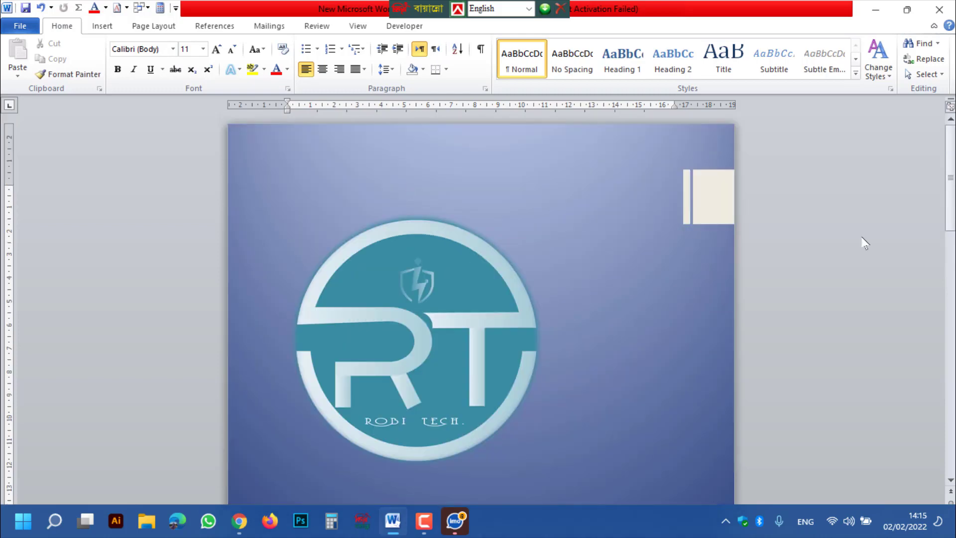
# Step: Replace the document title placeholder on the cover page with "ROBI TECH"
pyautogui.click(396, 292)
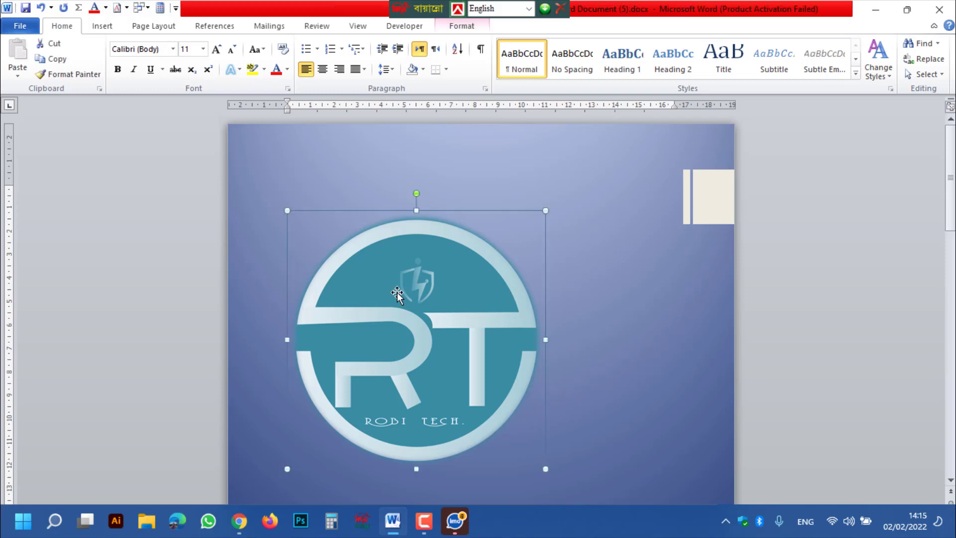
pyautogui.scroll(-5, 864, 336)
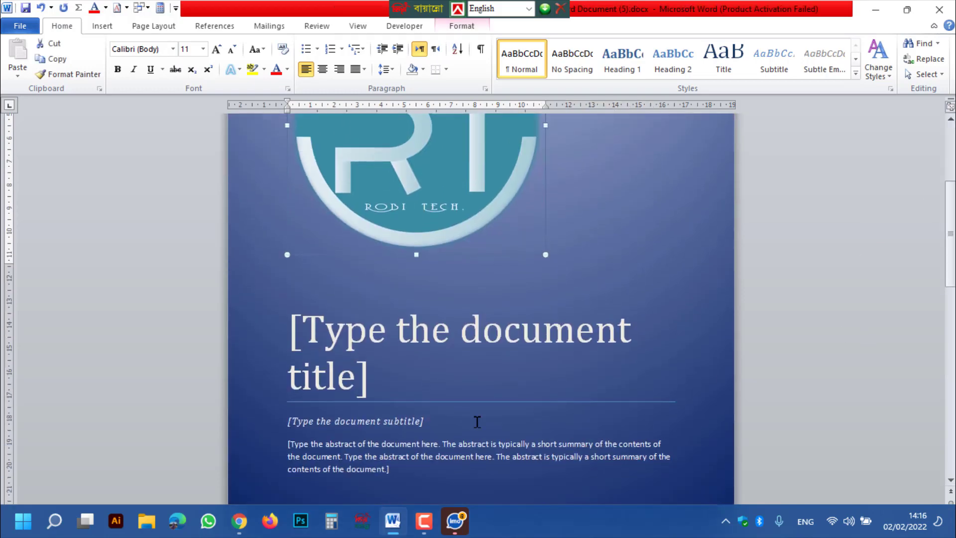
pyautogui.click(360, 385)
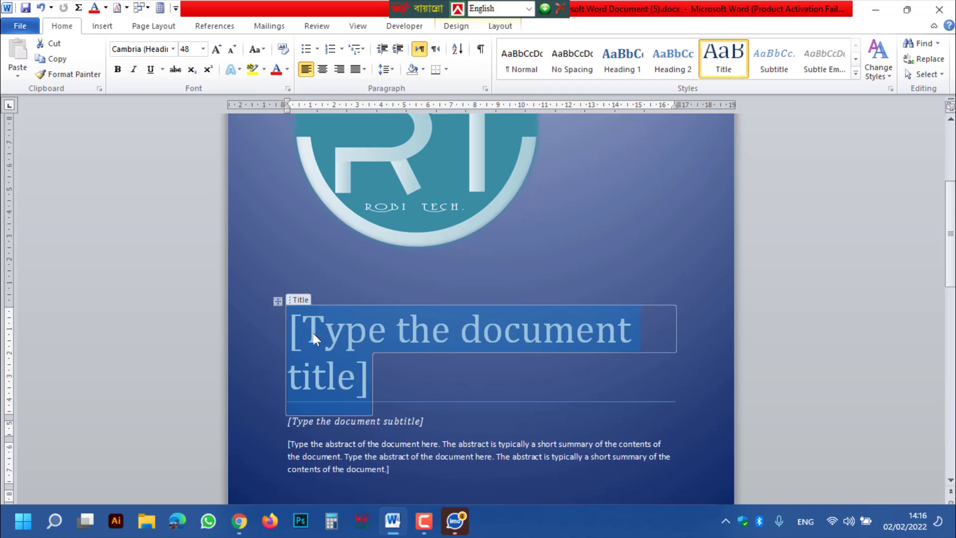
pyautogui.write('ROB')
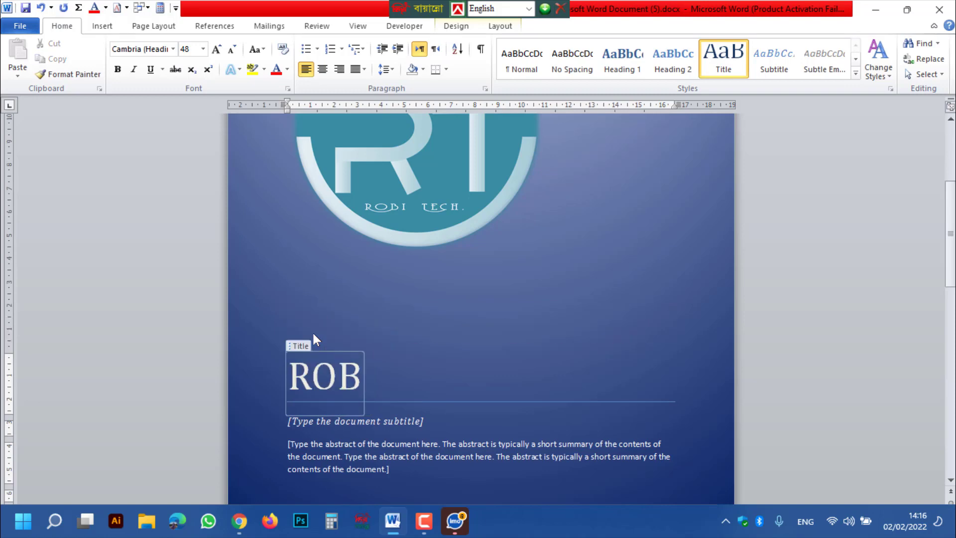
pyautogui.write('I TECH')
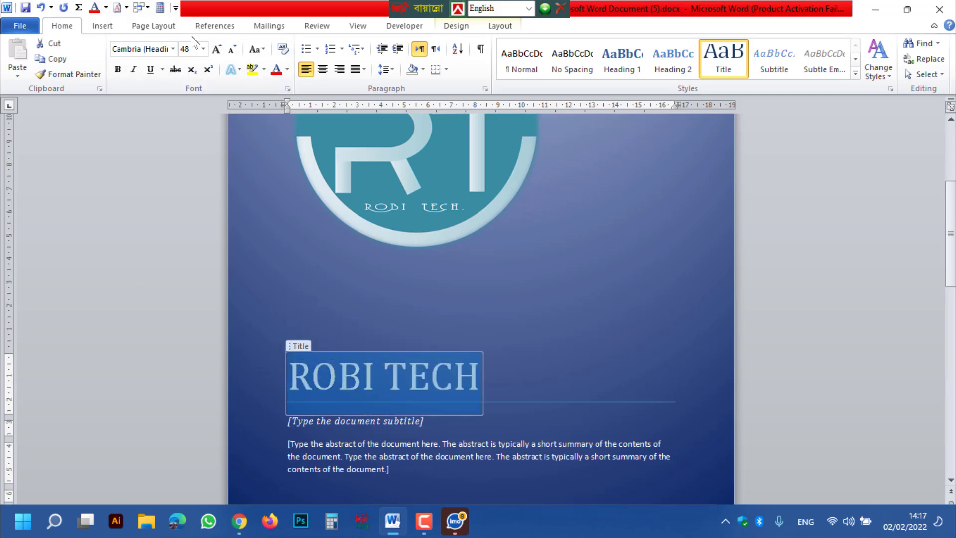
# Step: Set the font of the ROBI TECH title to E Tangram
pyautogui.click(173, 48)
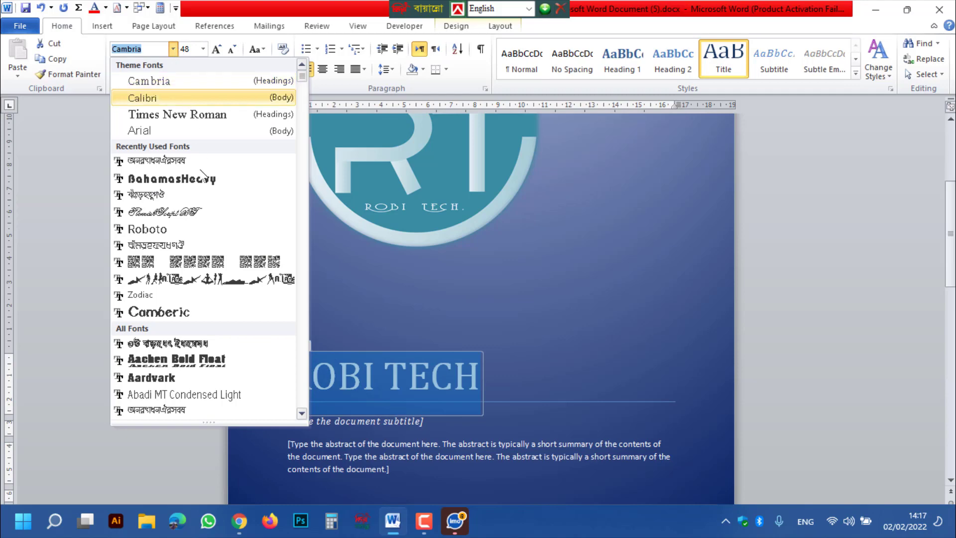
pyautogui.scroll(-15, 254, 363)
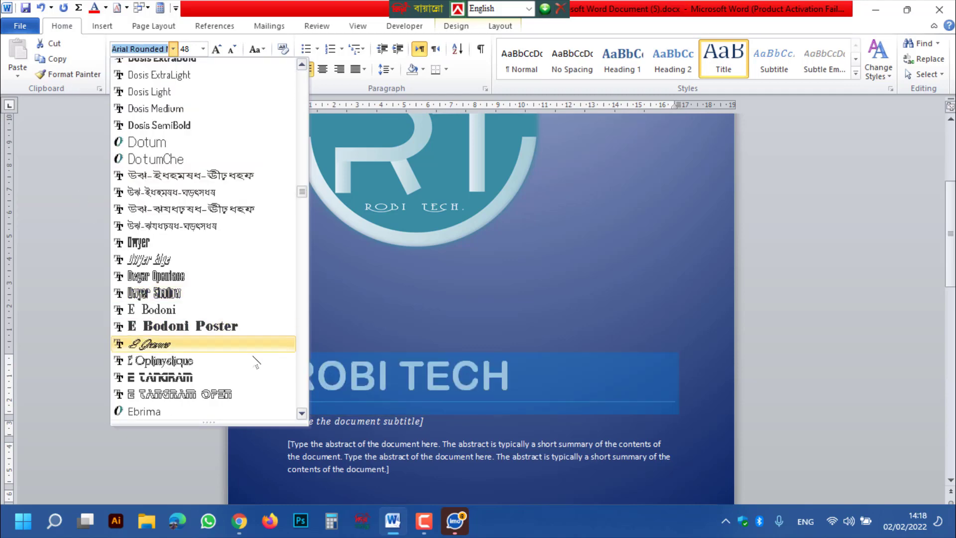
pyautogui.click(207, 376)
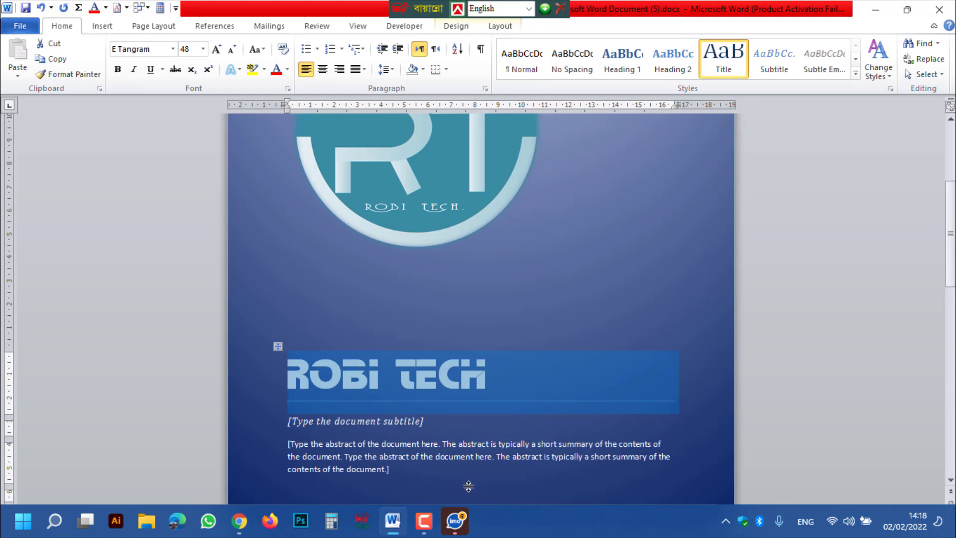
# Step: Try red and then yellow as the font color of the ROBI TECH title
pyautogui.click(287, 69)
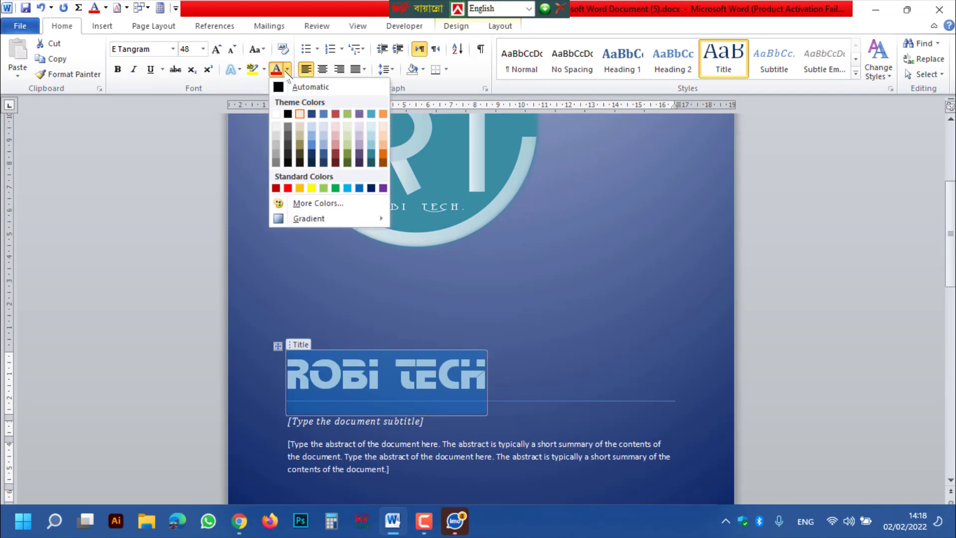
pyautogui.click(287, 188)
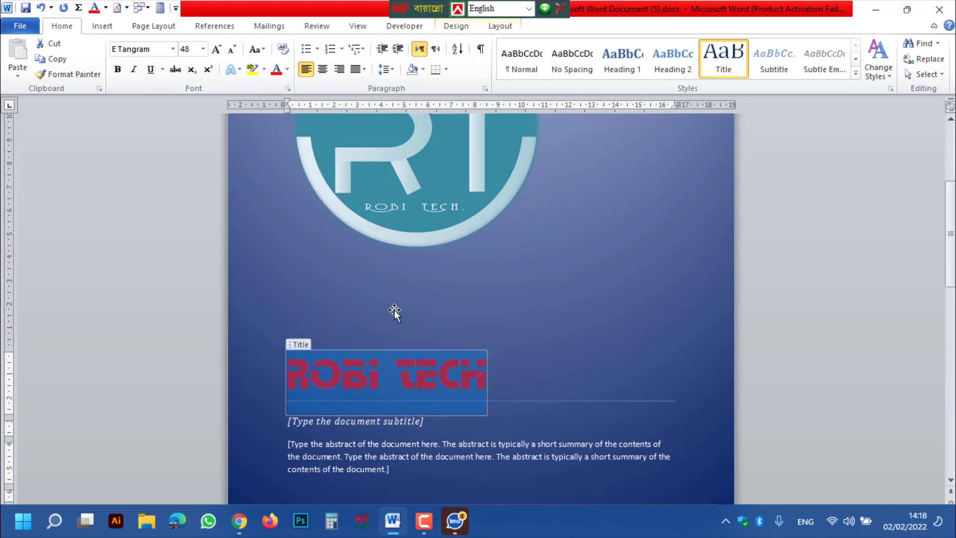
pyautogui.hotkey('ctrl', 'z')
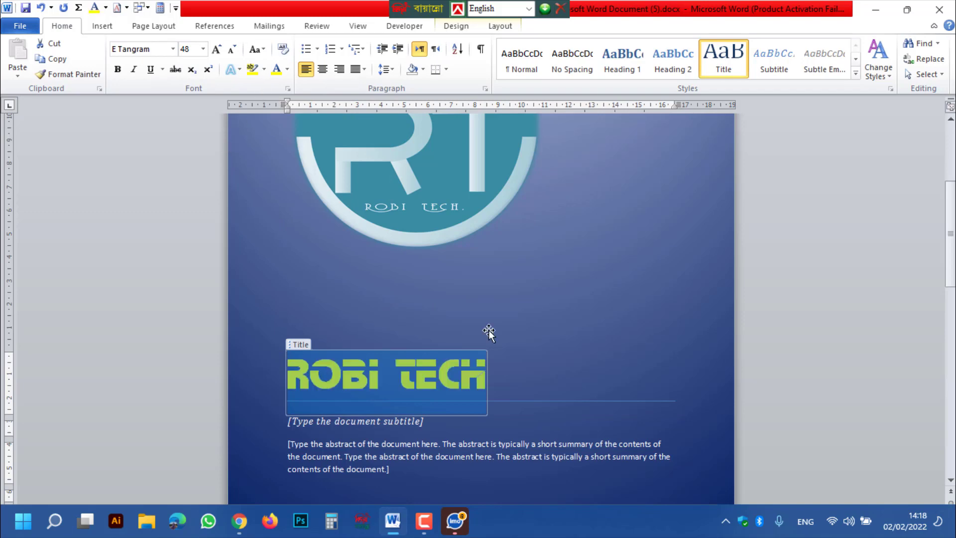
# Step: Set the font color of the ROBI TECH title to white
pyautogui.click(288, 69)
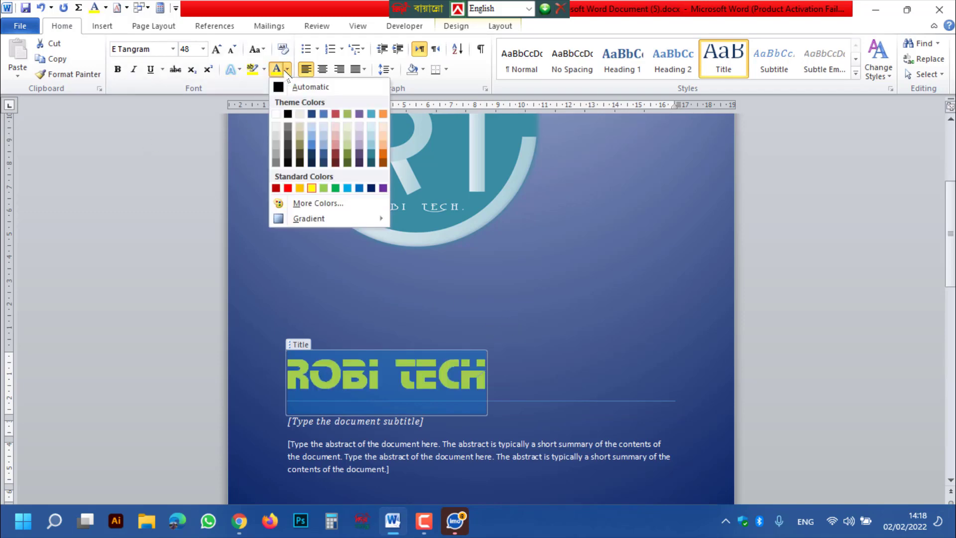
pyautogui.click(276, 114)
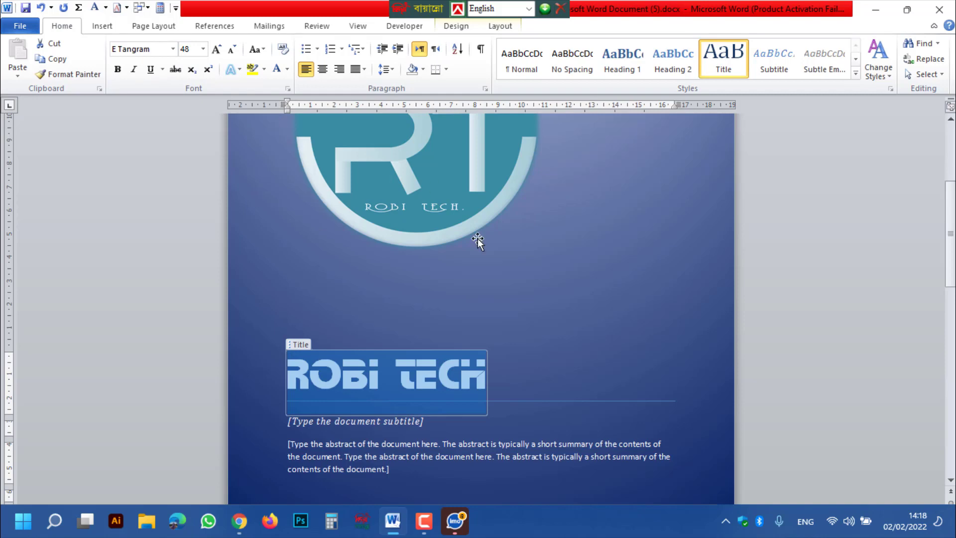
# Step: Replace the document subtitle placeholder below the title with "always for your"
pyautogui.click(421, 422)
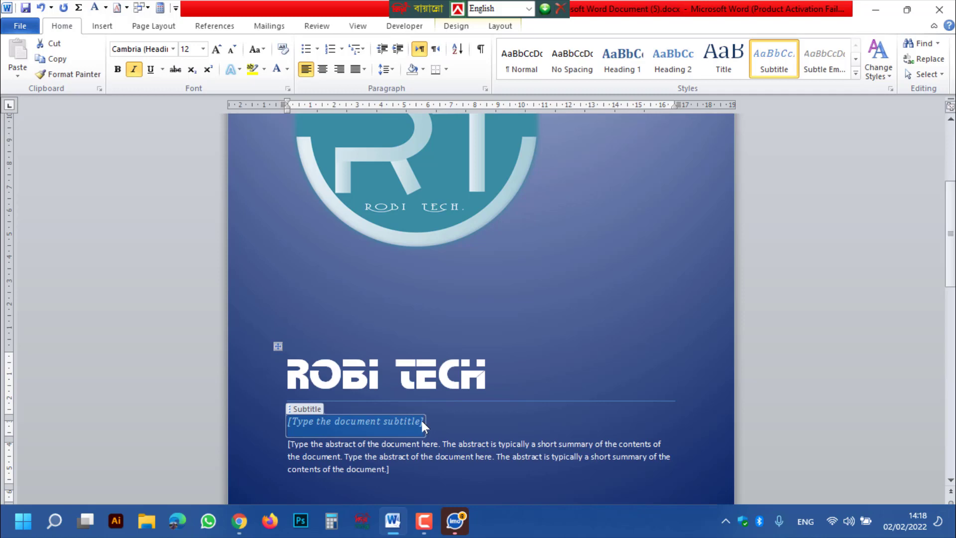
pyautogui.write('always for your')
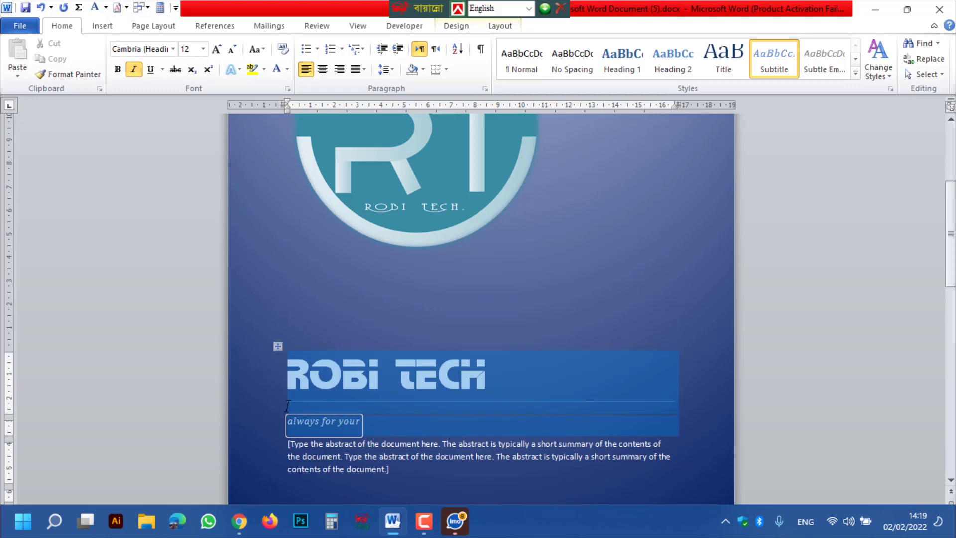
pyautogui.click(459, 420)
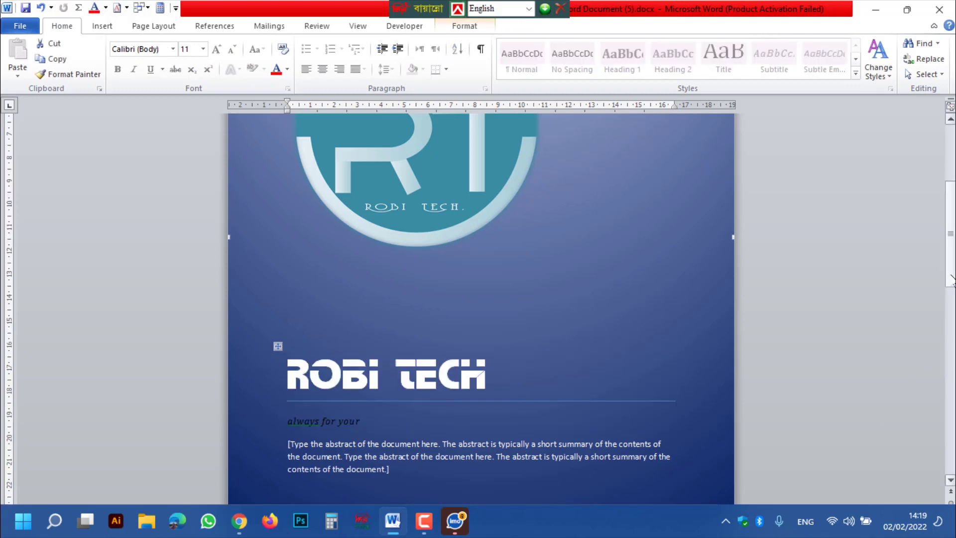
# Step: Delete the abstract placeholder text below the subtitle on the cover page
pyautogui.moveTo(951, 271); pyautogui.dragTo(951, 305)
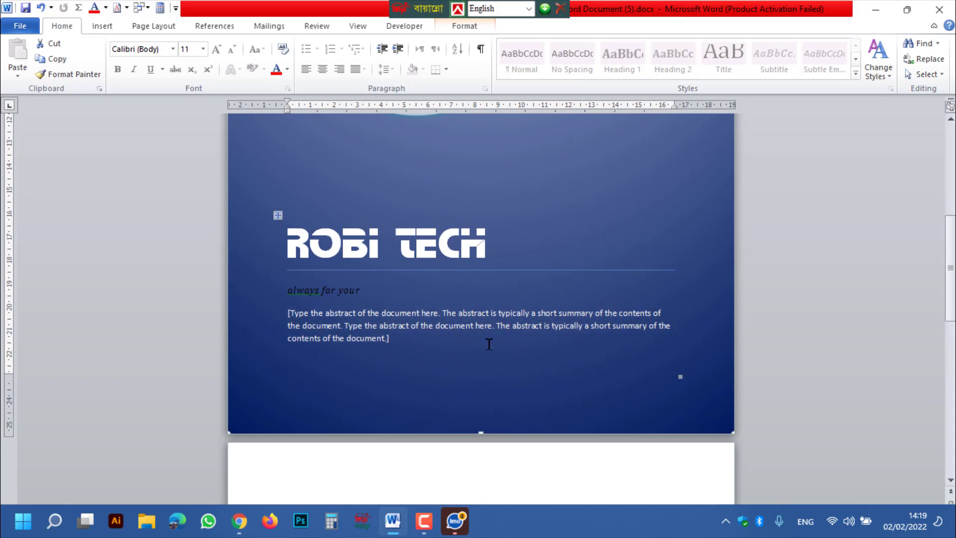
pyautogui.click(455, 329)
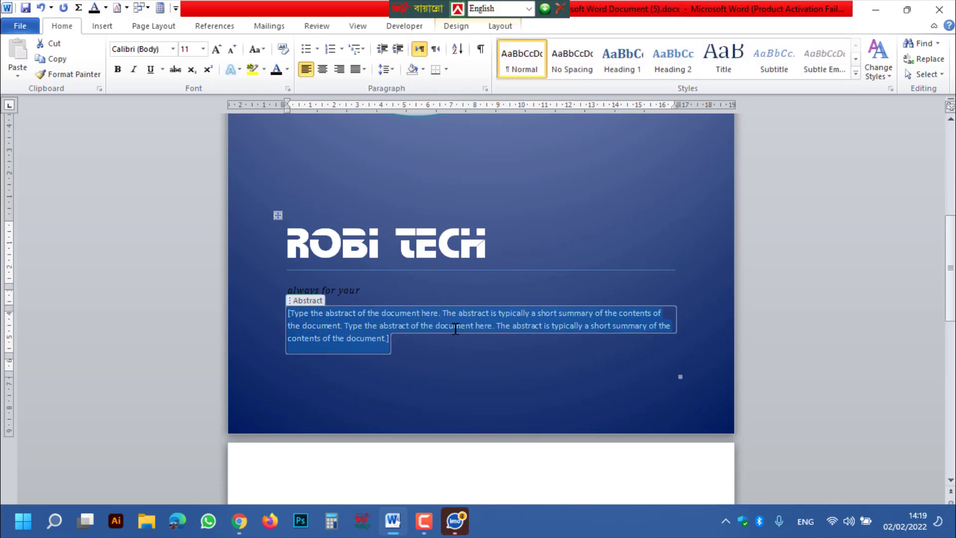
pyautogui.press('Delete')
# Step: Apply the intense aqua effect shape style to the wide cream rectangle at the cover page's upper right edge
pyautogui.scroll(8, 434, 276)
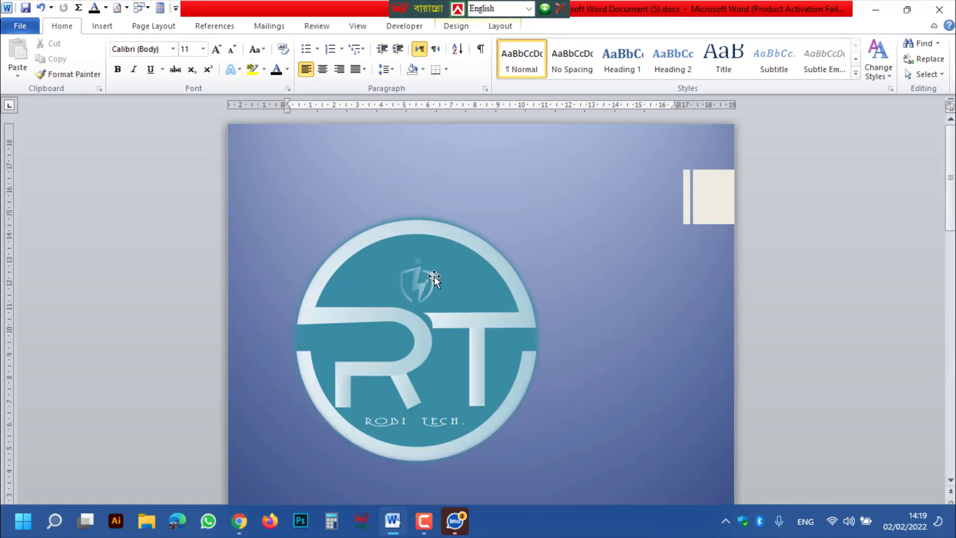
pyautogui.click(721, 202)
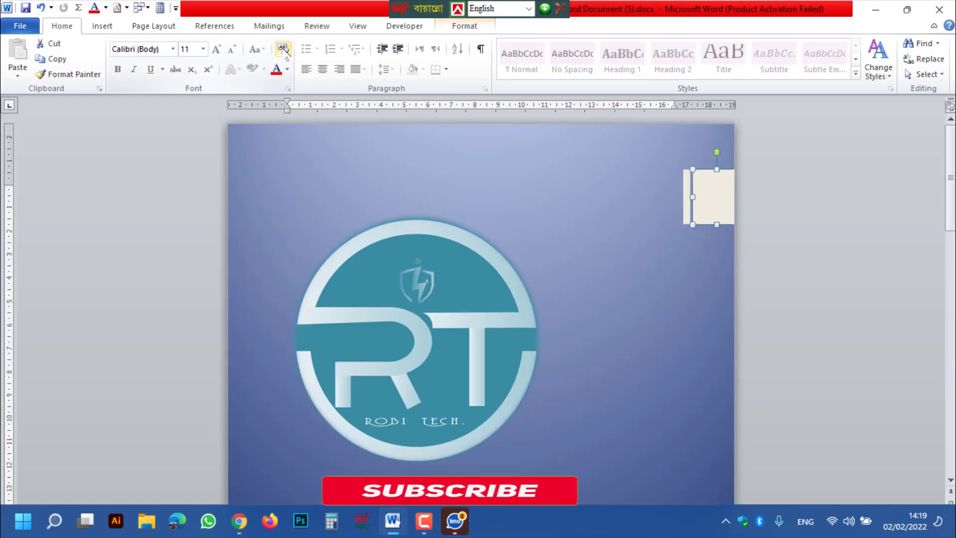
pyautogui.doubleClick(723, 199)
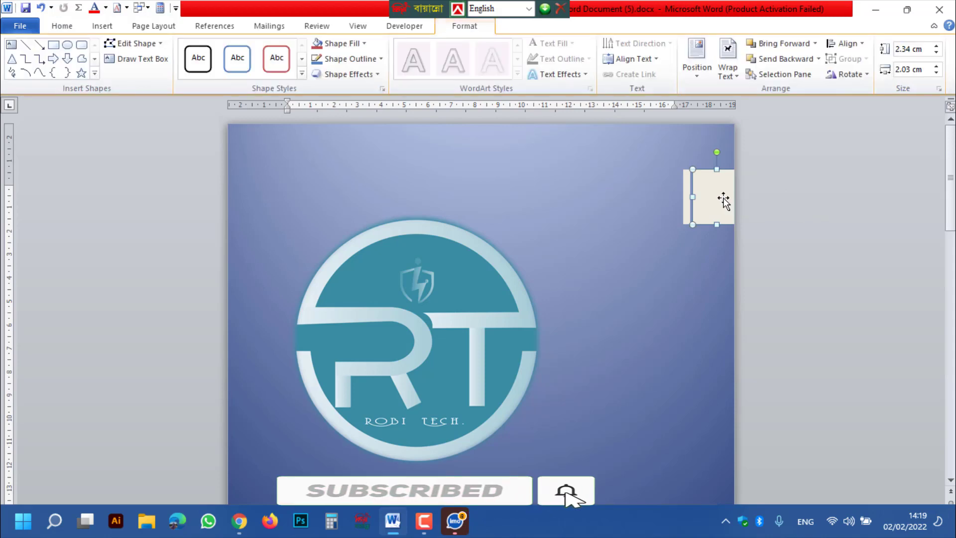
pyautogui.click(302, 74)
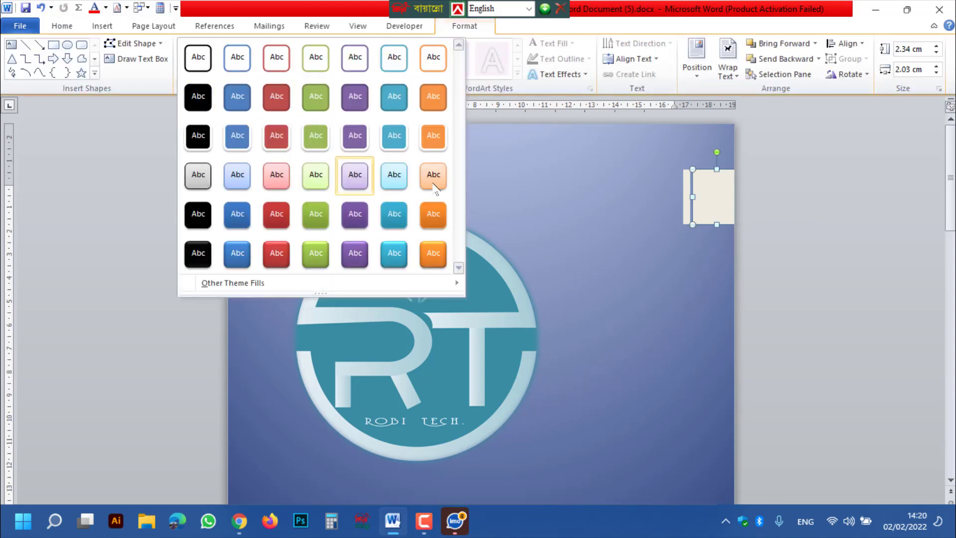
pyautogui.click(394, 256)
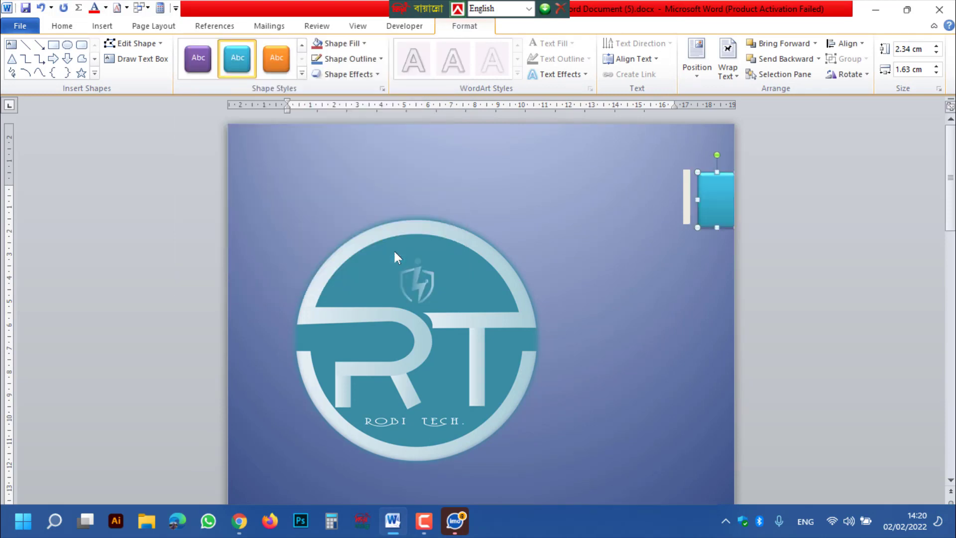
# Step: Apply the moderate aqua effect shape style to the narrow cream bar beside the aqua rectangle
pyautogui.click(683, 199)
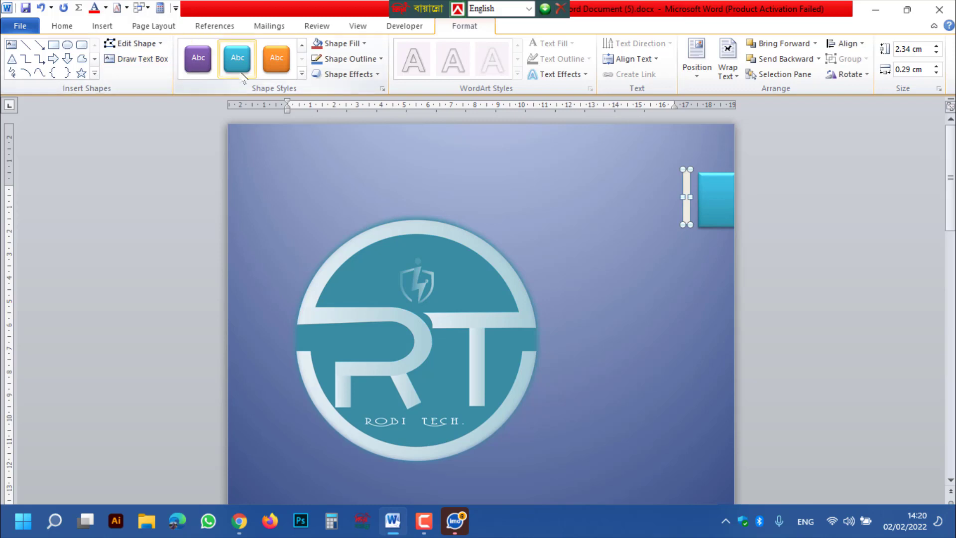
pyautogui.click(301, 73)
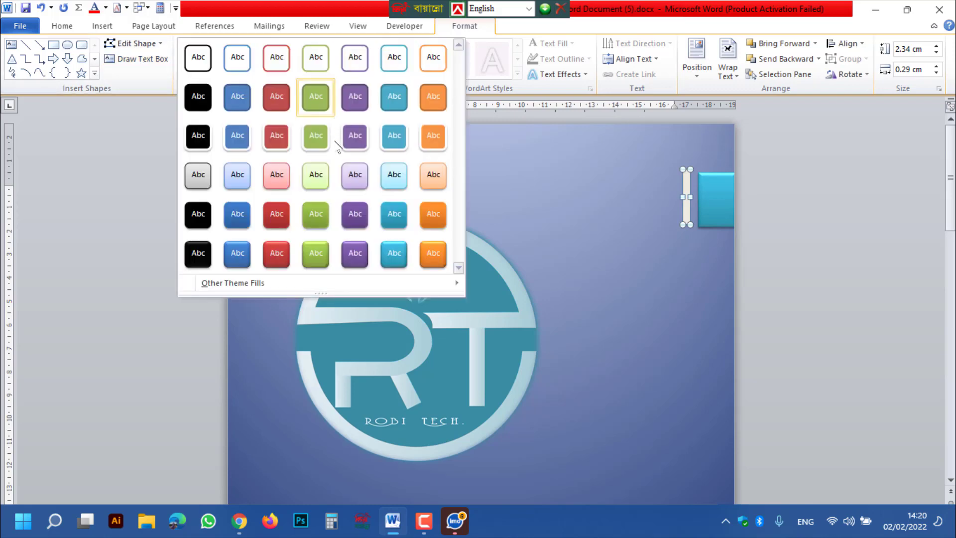
pyautogui.click(395, 214)
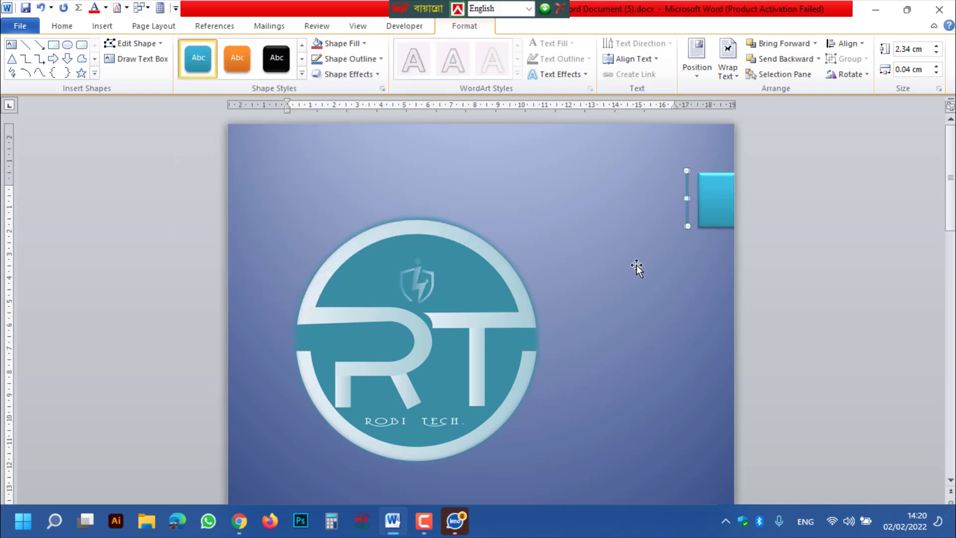
# Step: Add the line "Robi Tech Youtube Channen" above the logo on the cover page
pyautogui.click(754, 279)
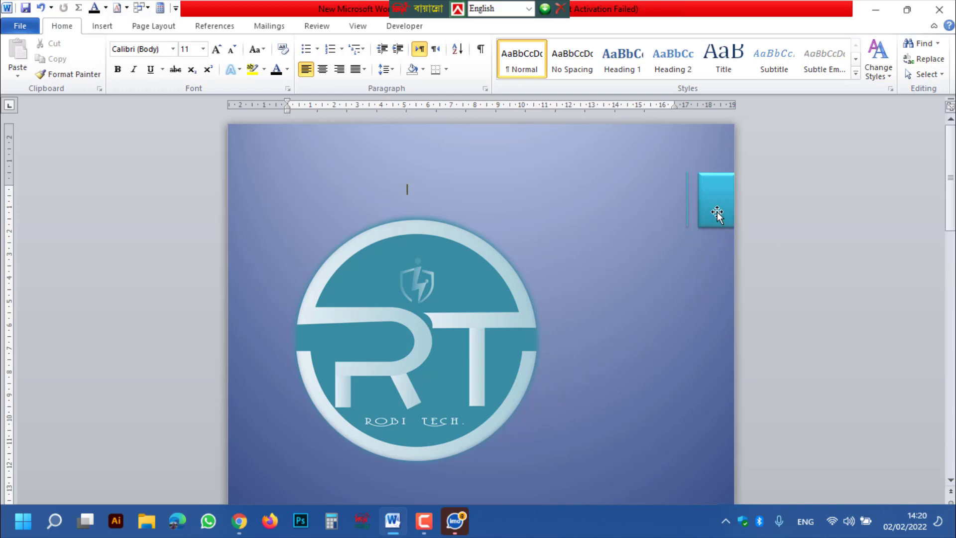
pyautogui.moveTo(951, 221); pyautogui.dragTo(948, 304)
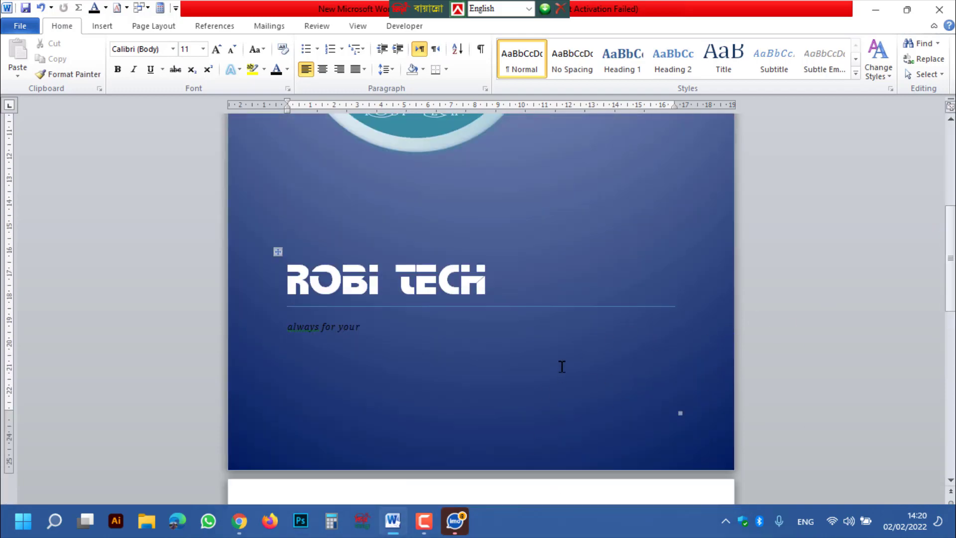
pyautogui.scroll(8, 535, 468)
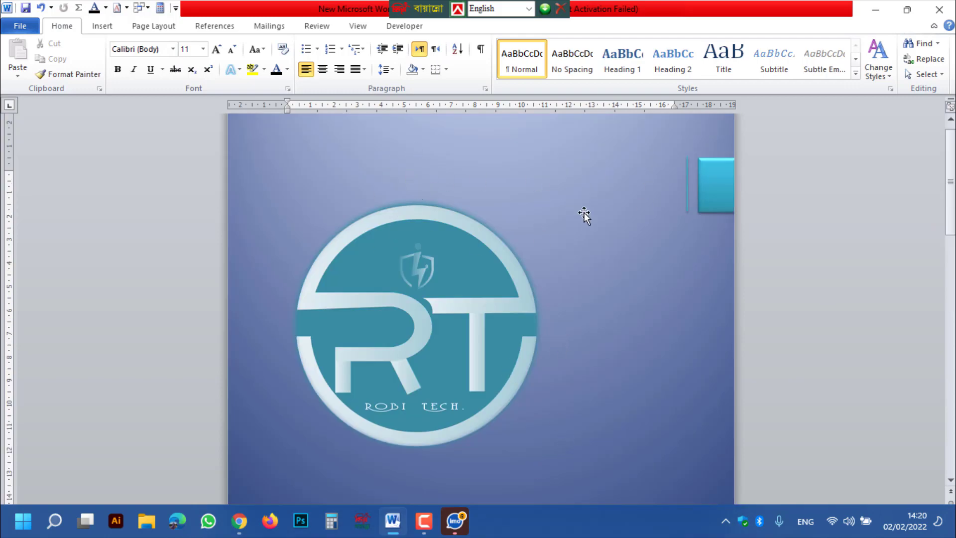
pyautogui.scroll(-8, 584, 213)
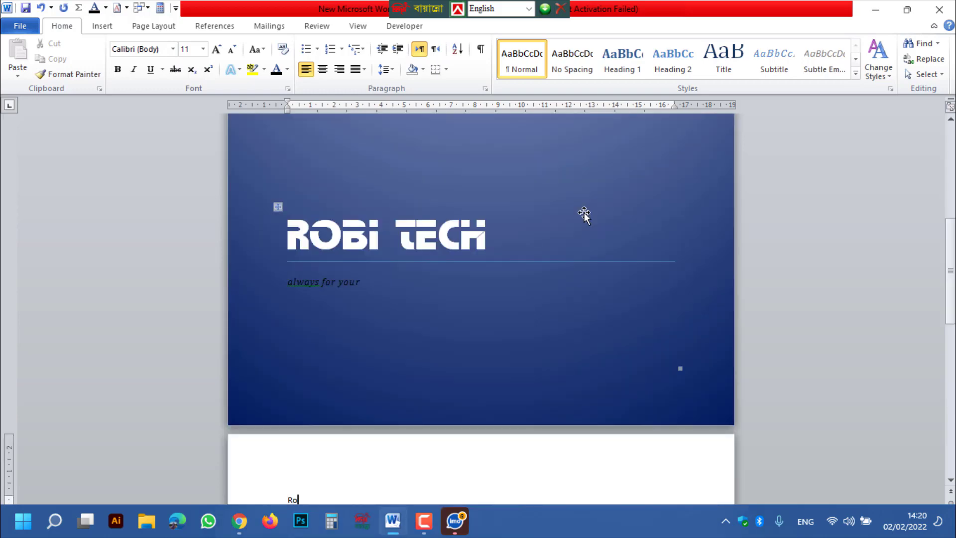
pyautogui.scroll(8, 576, 250)
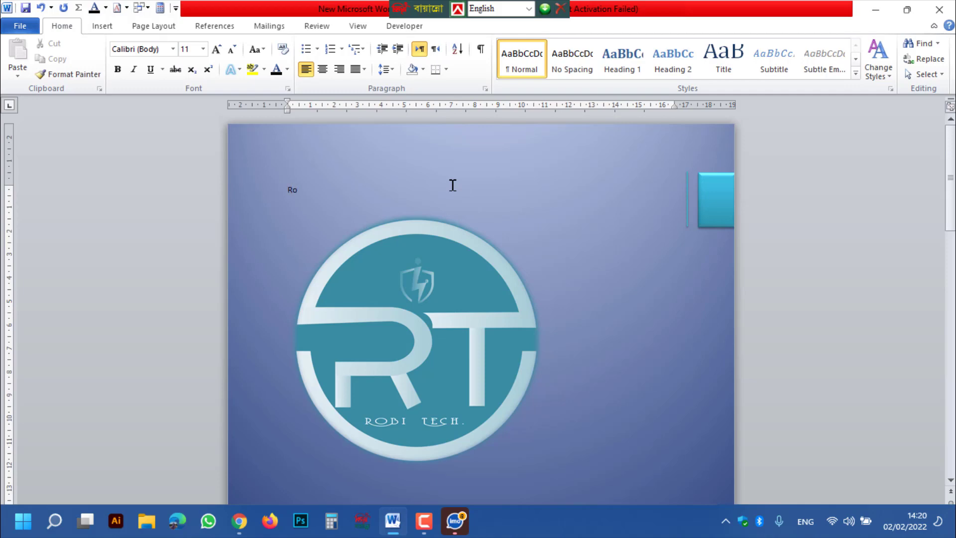
pyautogui.write('bi Tech Youtube Channen')
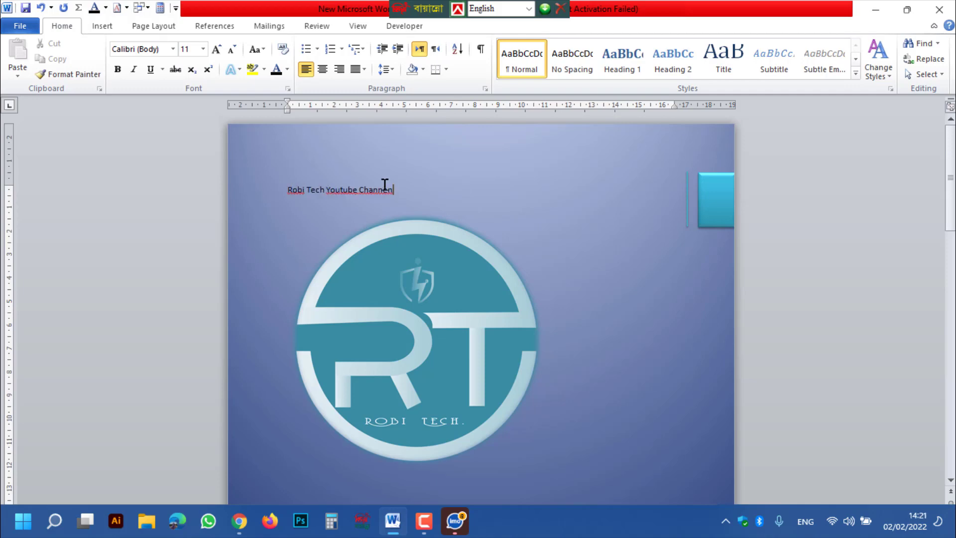
# Step: Format the new line above the logo as centred 18 pt text in the FlemishScript BT font
pyautogui.moveTo(394, 189); pyautogui.dragTo(307, 188)
pyautogui.moveTo(307, 187); pyautogui.dragTo(288, 189)
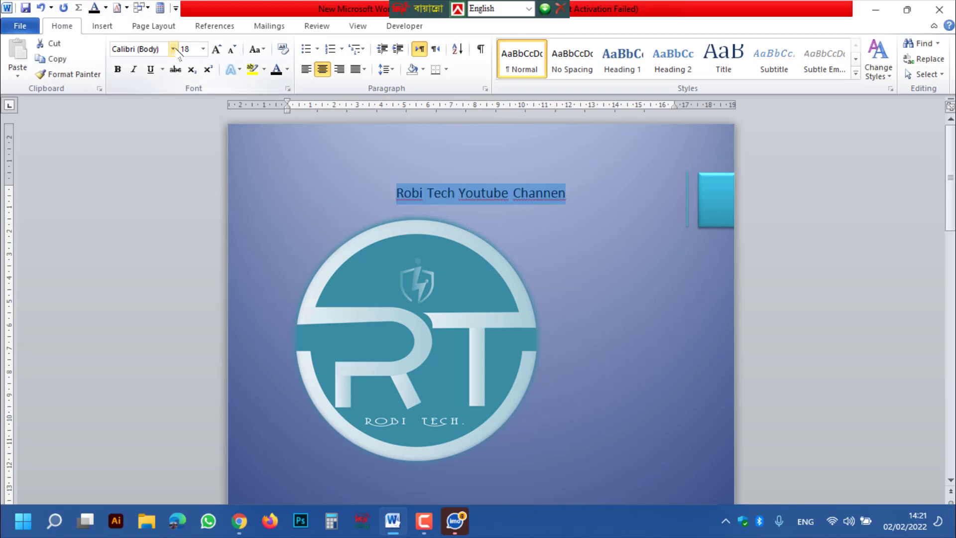
pyautogui.click(173, 48)
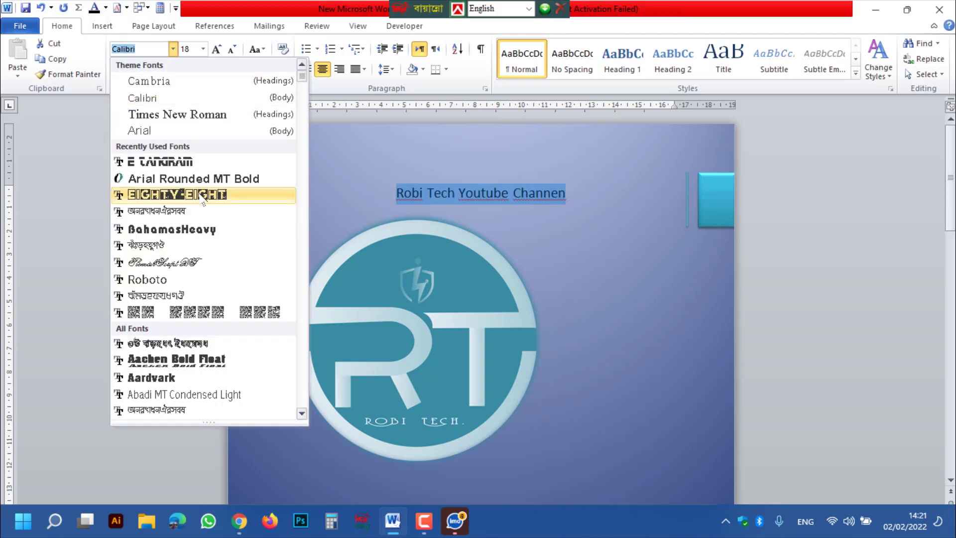
pyautogui.scroll(-10, 202, 199)
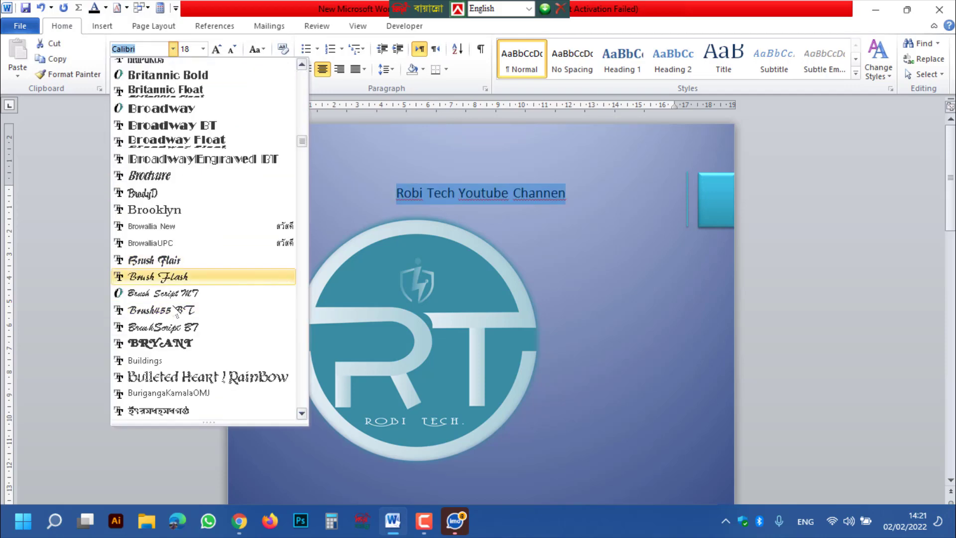
pyautogui.click(174, 278)
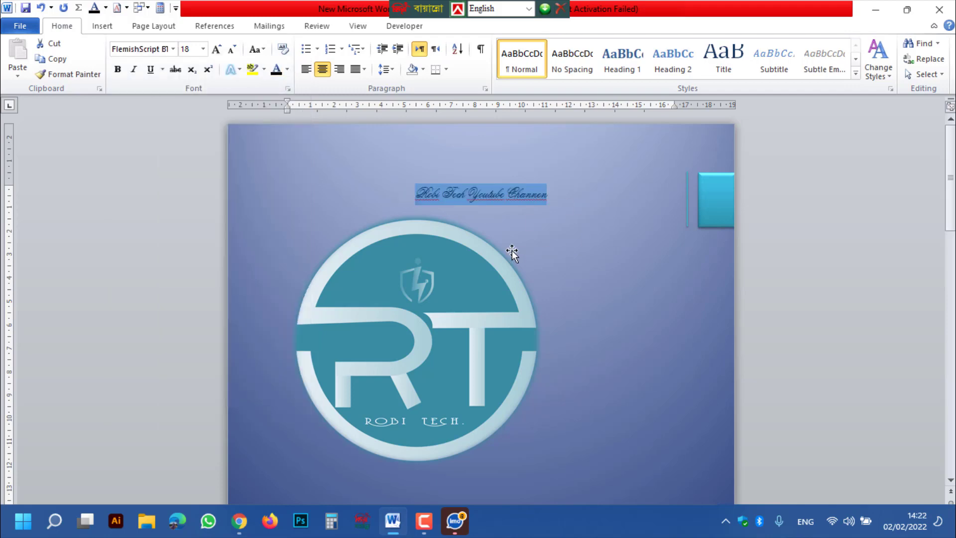
# Step: Try yellow as the font colour of the line above the logo
pyautogui.click(288, 70)
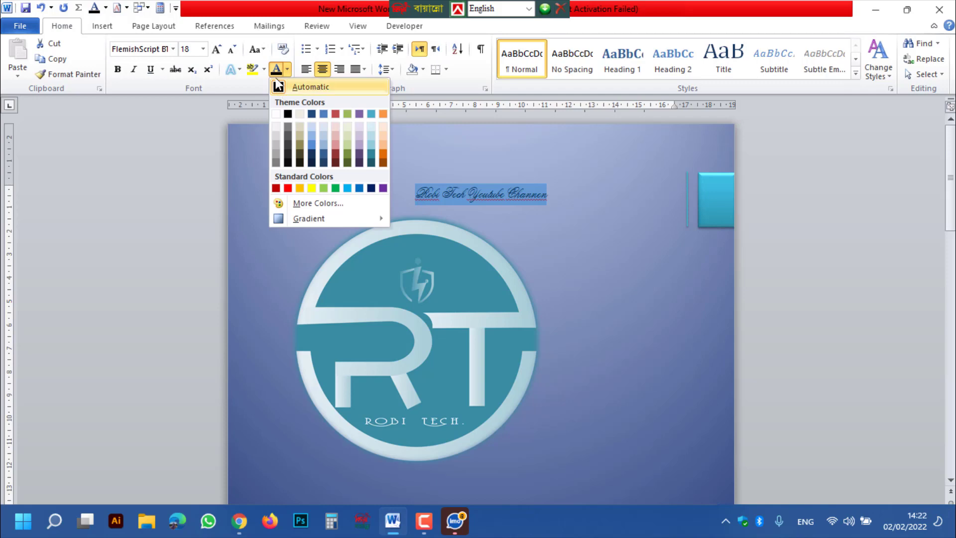
pyautogui.click(205, 127)
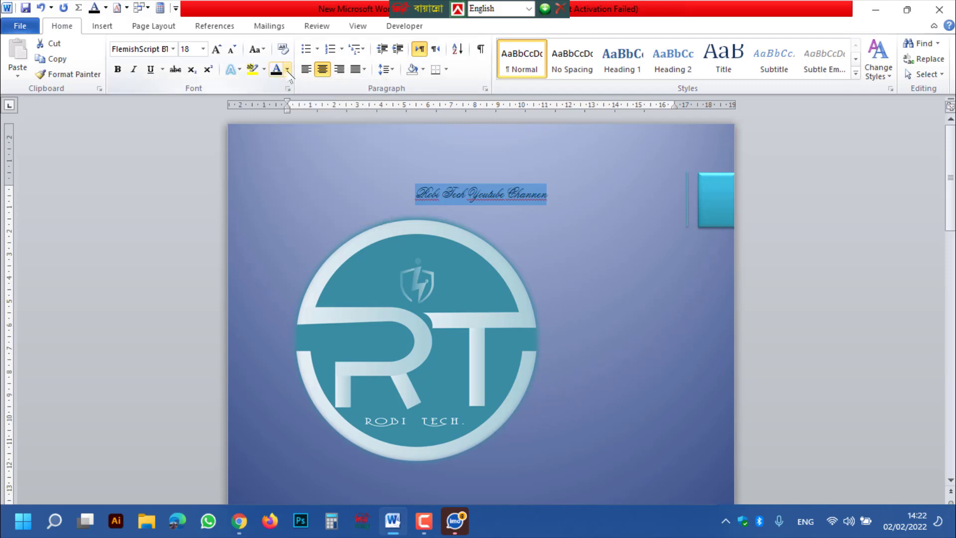
pyautogui.click(287, 70)
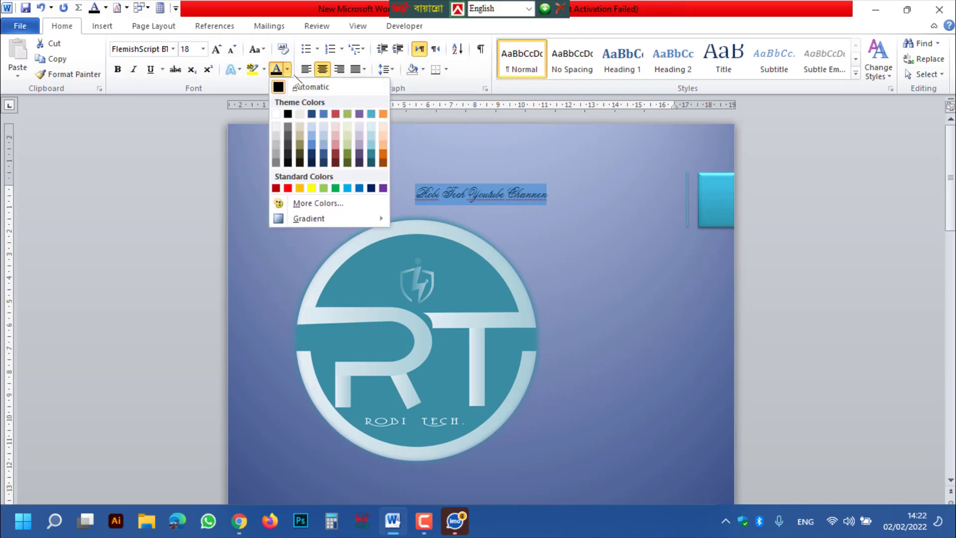
pyautogui.click(311, 188)
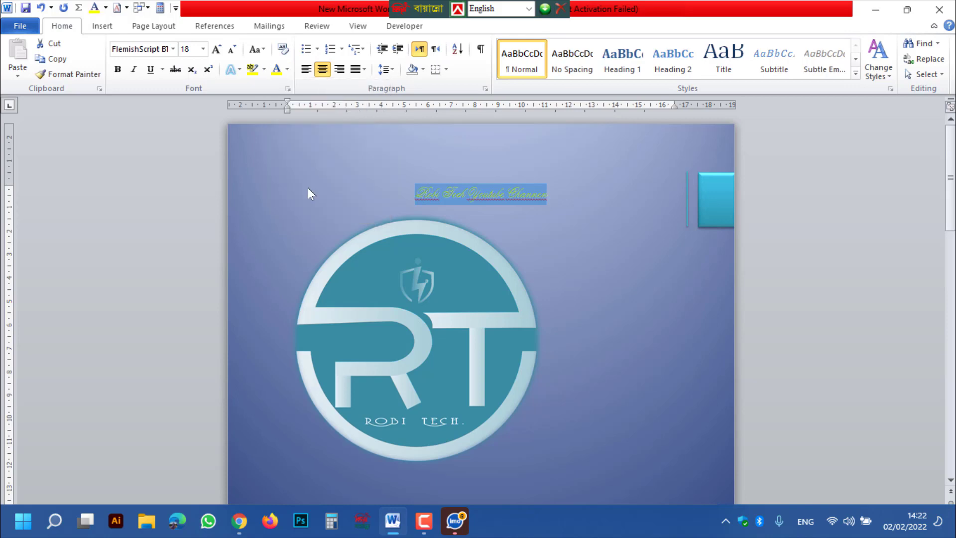
# Step: Set the font colour of the line above the logo to white
pyautogui.click(287, 70)
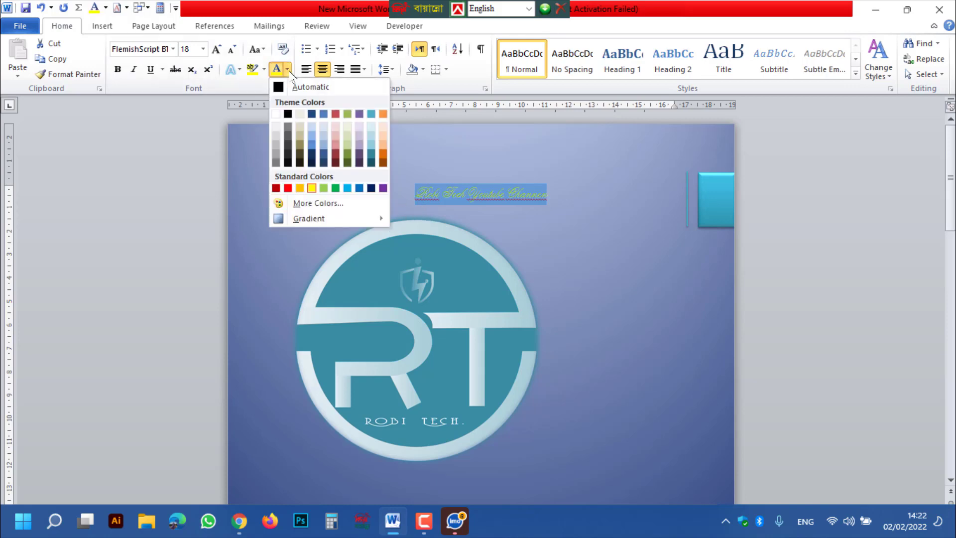
pyautogui.click(275, 114)
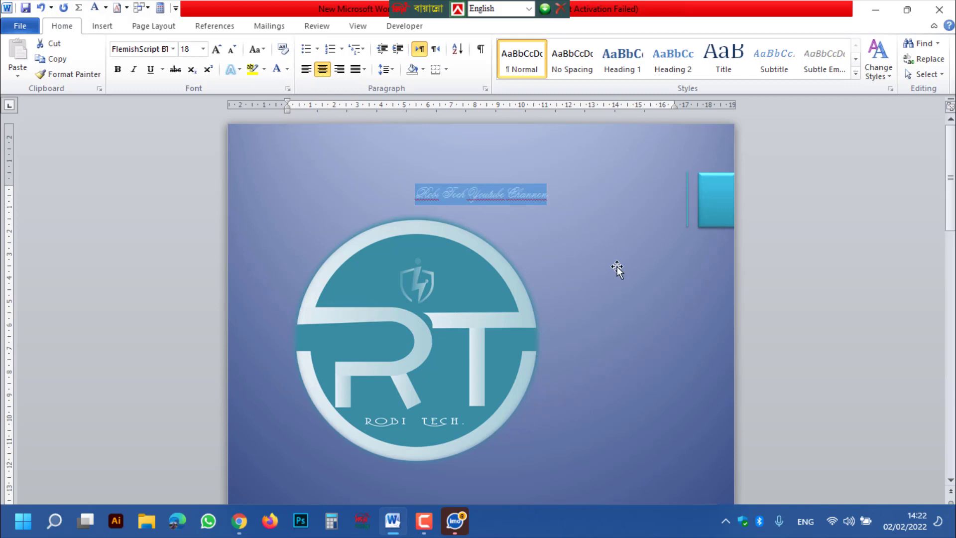
pyautogui.click(486, 193)
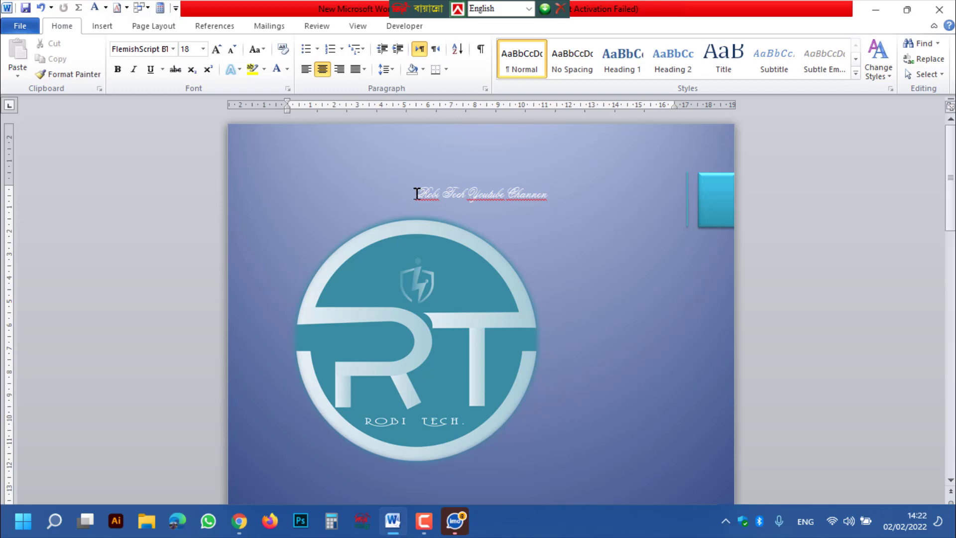
# Step: Left-align the channel line, shift it over the logo with leading spaces, and make it bold at 22 pt
pyautogui.hotkey('ctrl', 'l')
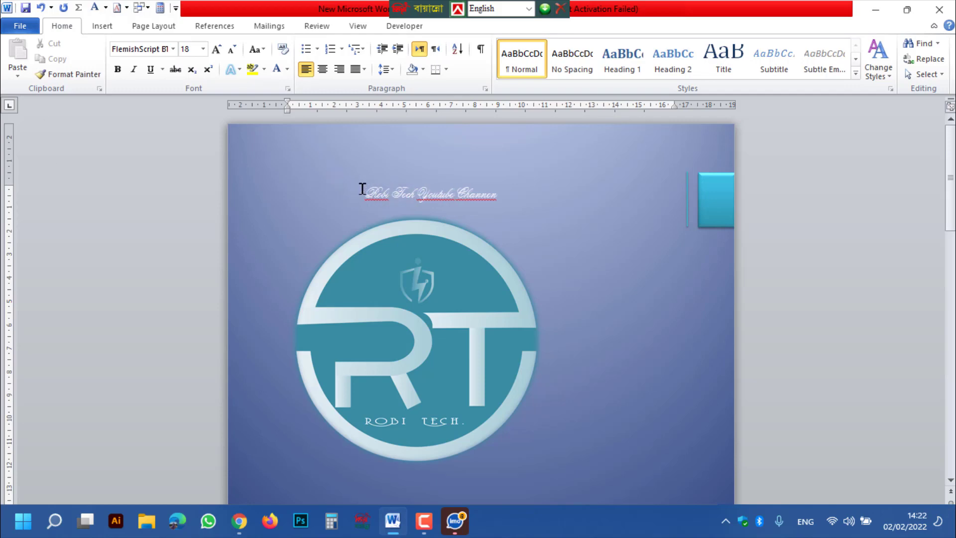
pyautogui.moveTo(362, 188); pyautogui.dragTo(484, 197)
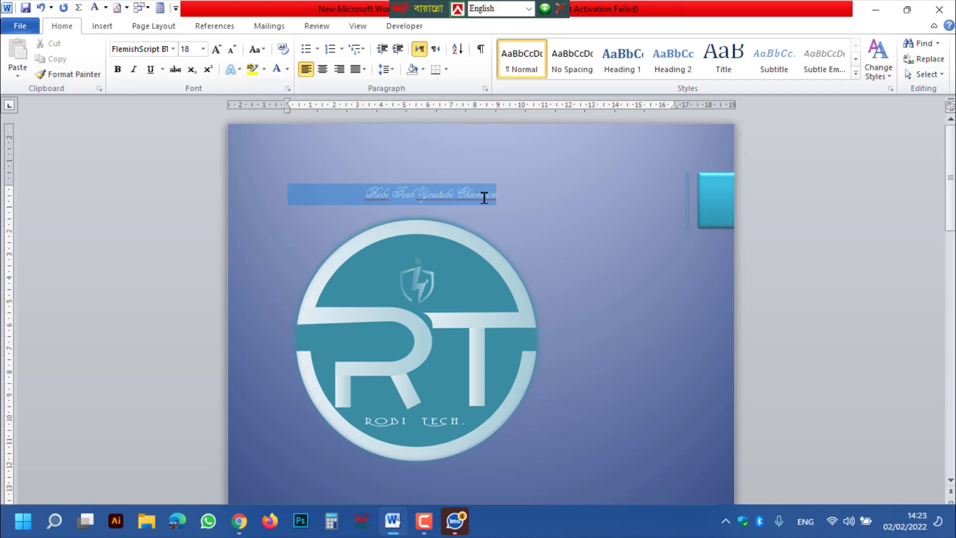
pyautogui.click(827, 348)
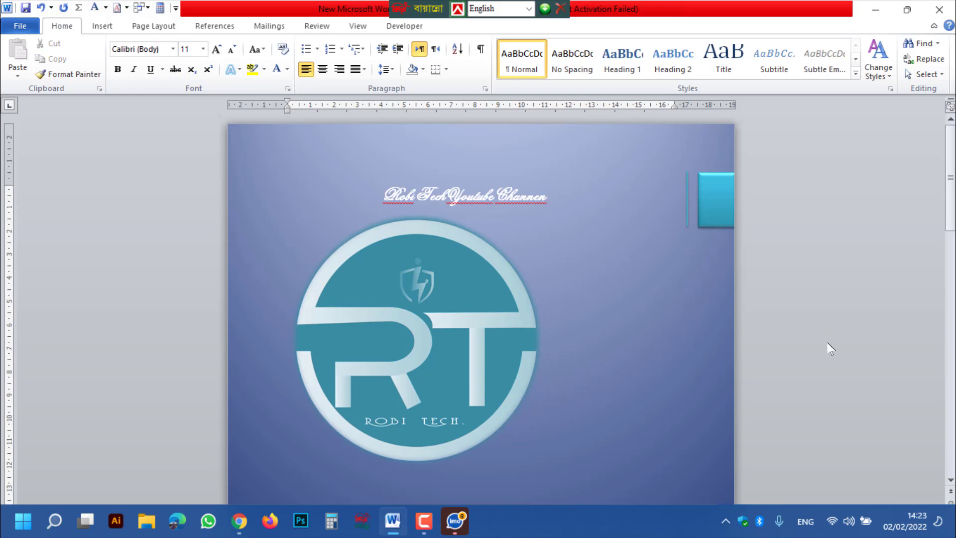
# Step: Check the whole cover page in the print preview and return to the document without closing it
pyautogui.hotkey('ctrl', 'p')
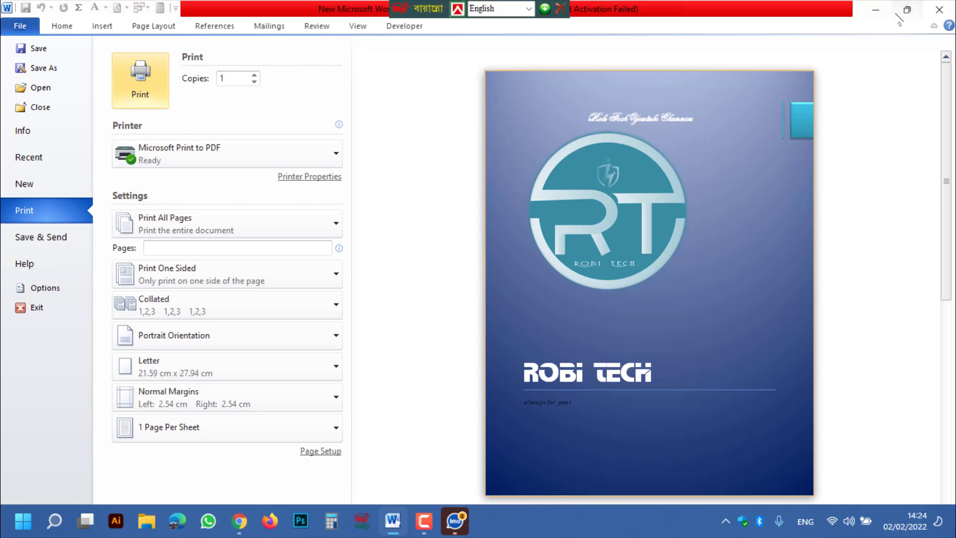
pyautogui.click(938, 9)
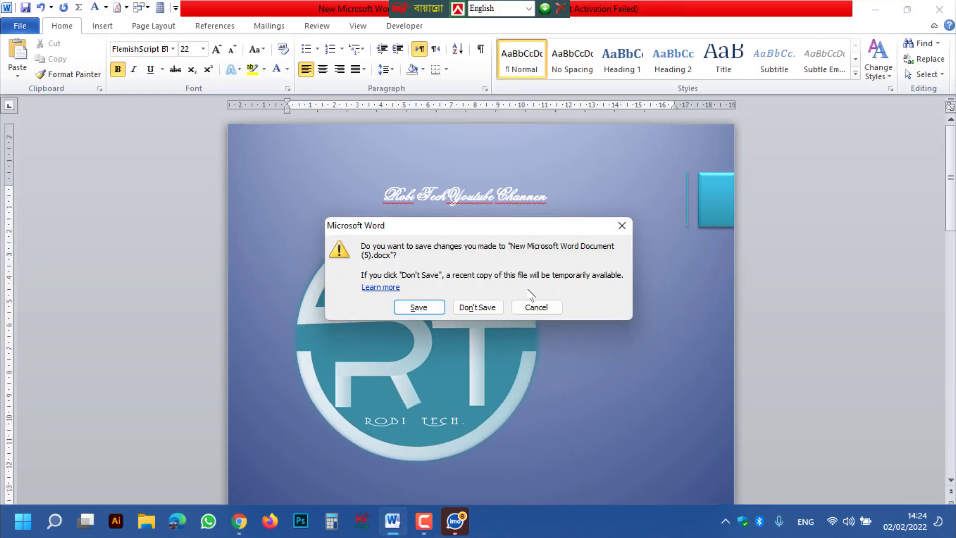
pyautogui.click(535, 307)
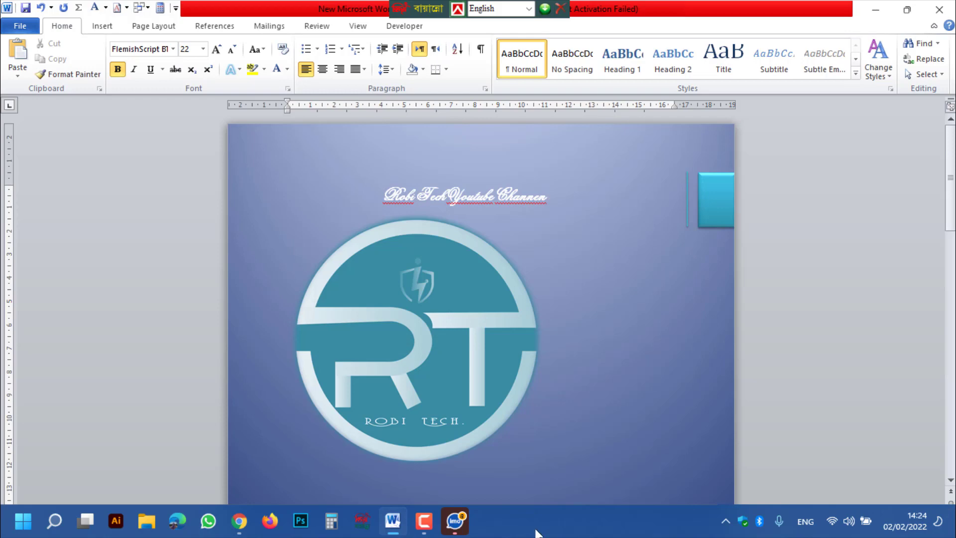
pyautogui.click(423, 520)
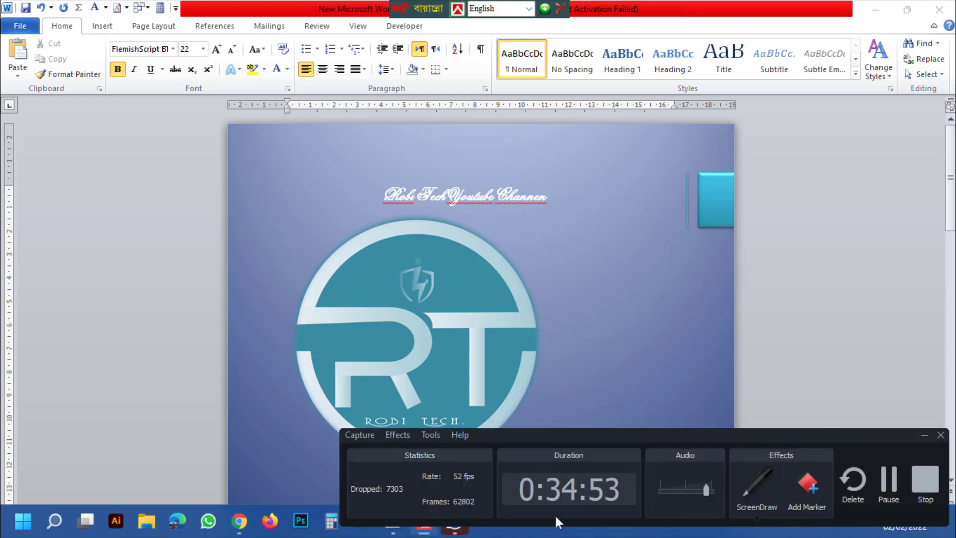